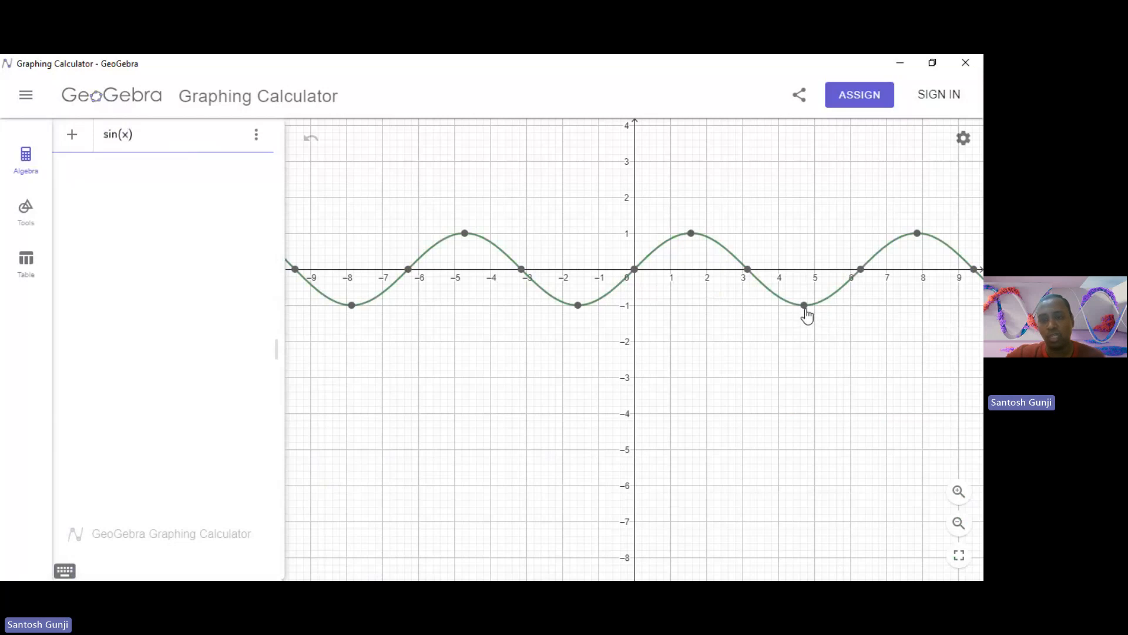
Plot sin(x), colour its curve red, and show the coordinates of its first positive-x maximum and minimum.
{"action": "left_click", "coordinate": [355, 306]}
{"action": "left_click", "coordinate": [386, 306]}
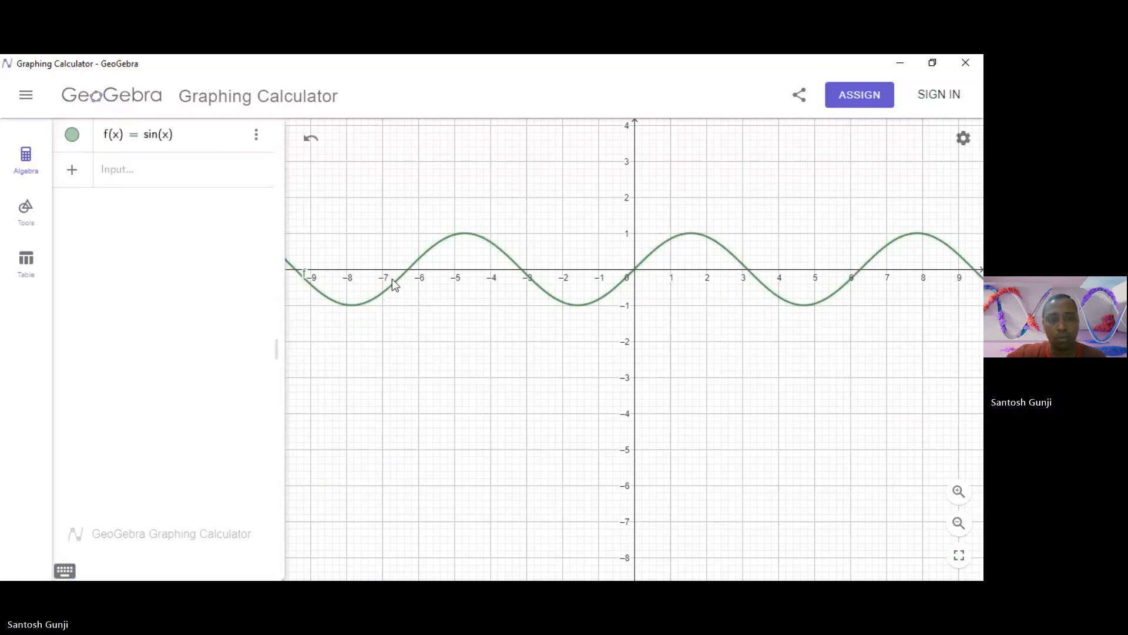
{"action": "left_click", "coordinate": [398, 282]}
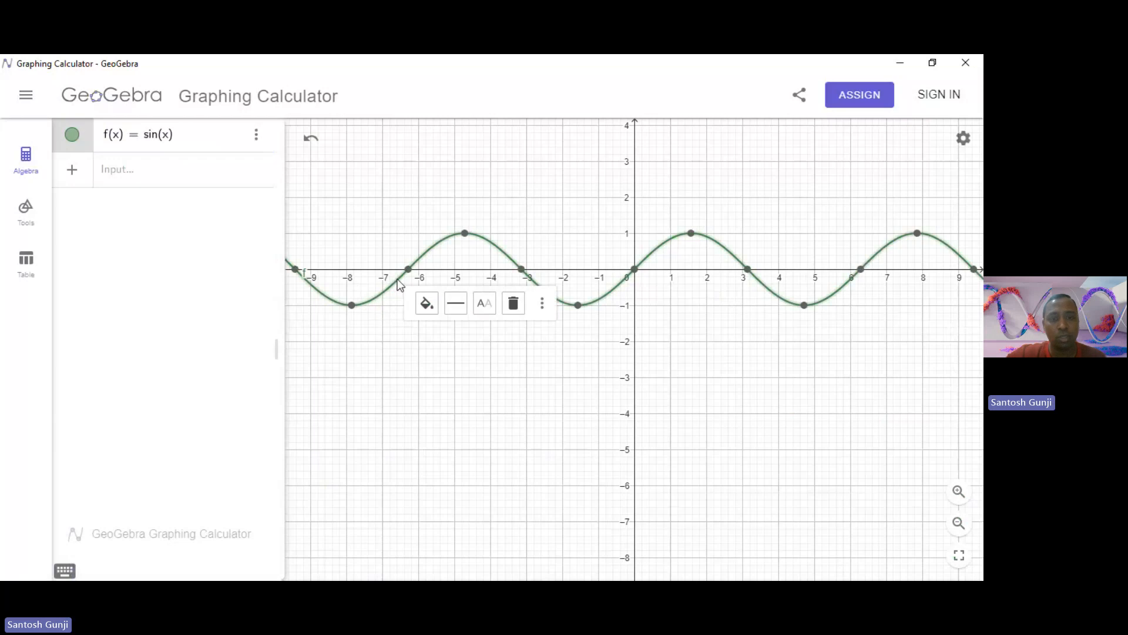
{"action": "left_click", "coordinate": [427, 303]}
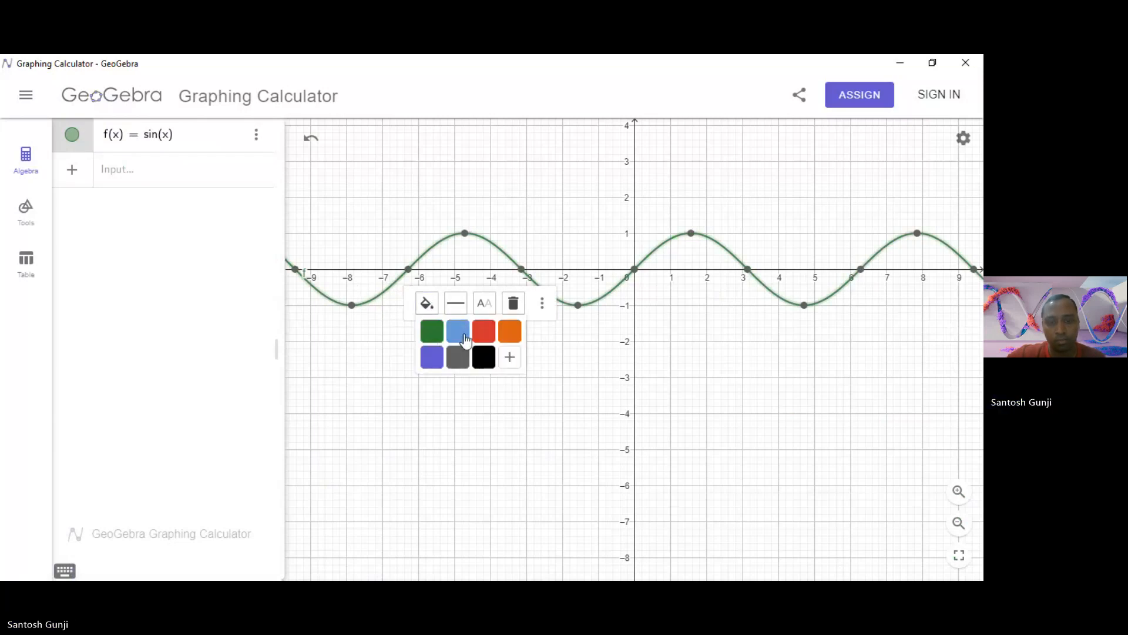
{"action": "left_click", "coordinate": [483, 331]}
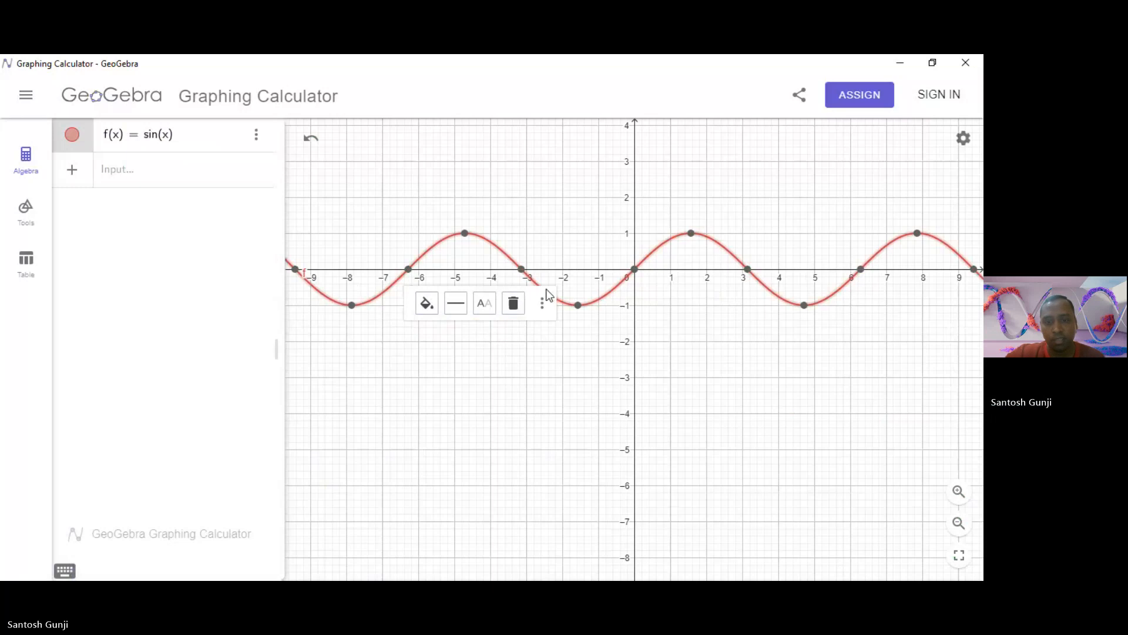
{"action": "left_click", "coordinate": [564, 323]}
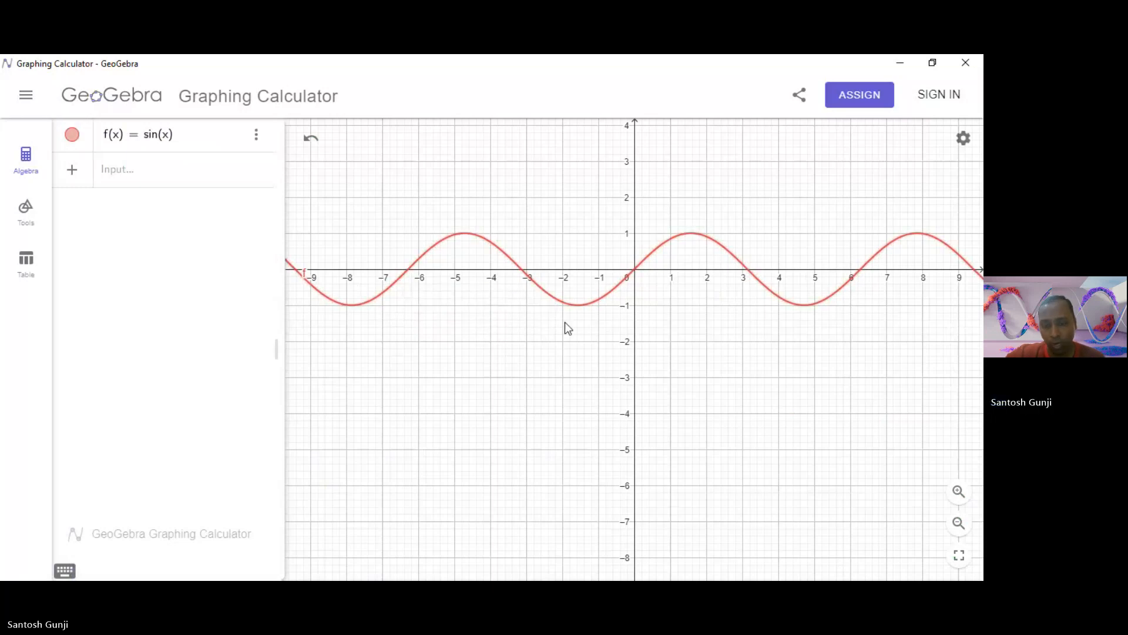
{"action": "left_click", "coordinate": [692, 234]}
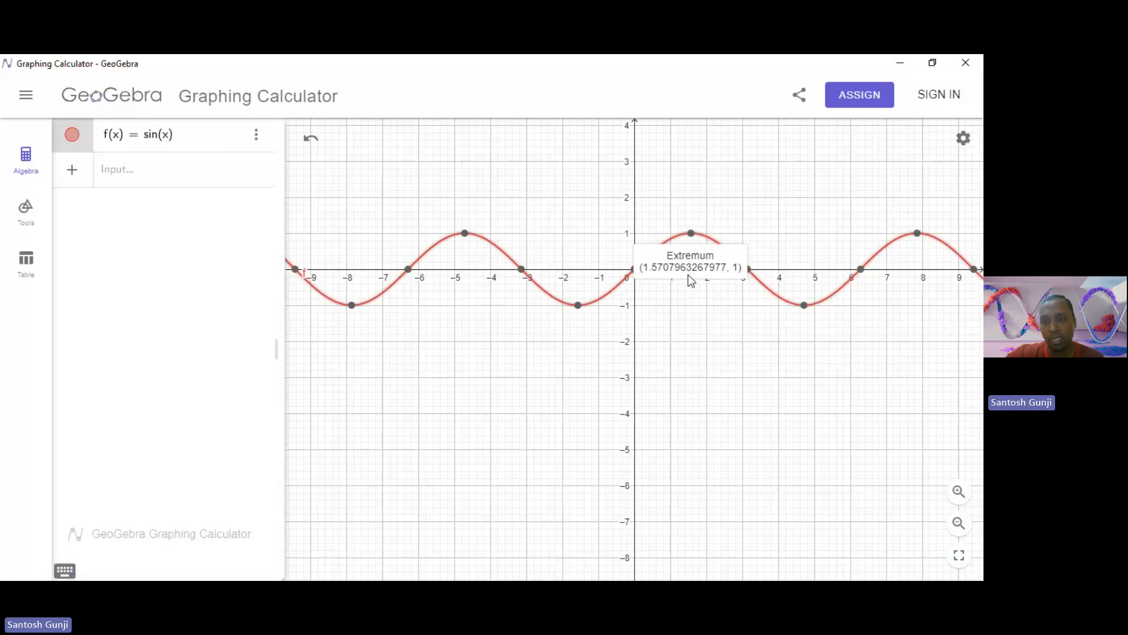
{"action": "left_click", "coordinate": [802, 306]}
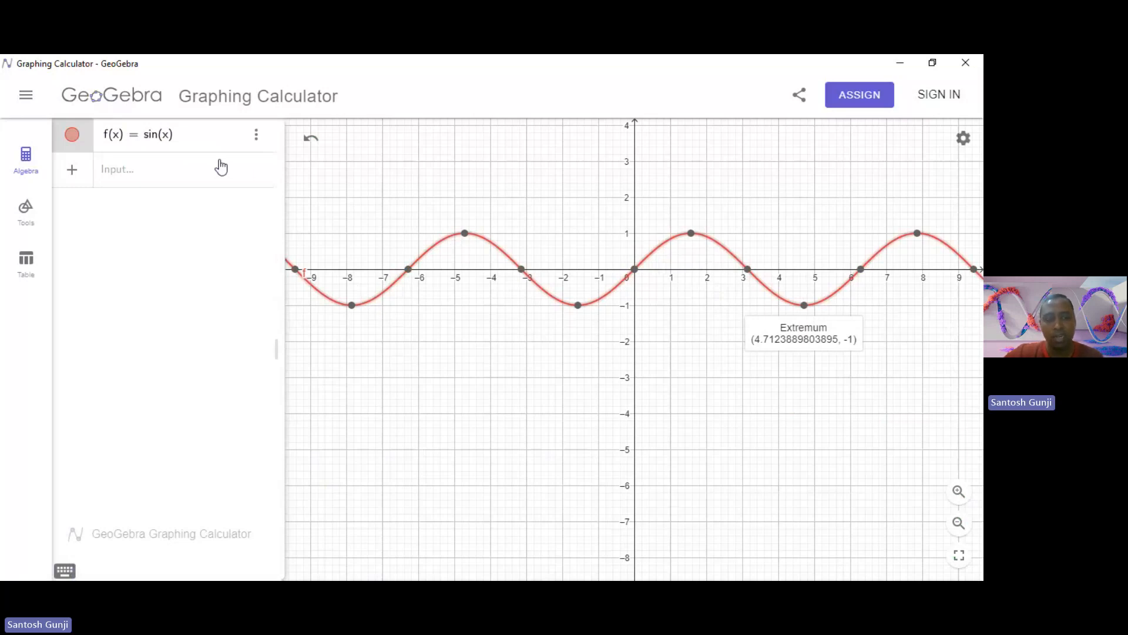
Duplicate the sin(x) function and change the copy to sin(2x).
{"action": "left_click", "coordinate": [163, 187]}
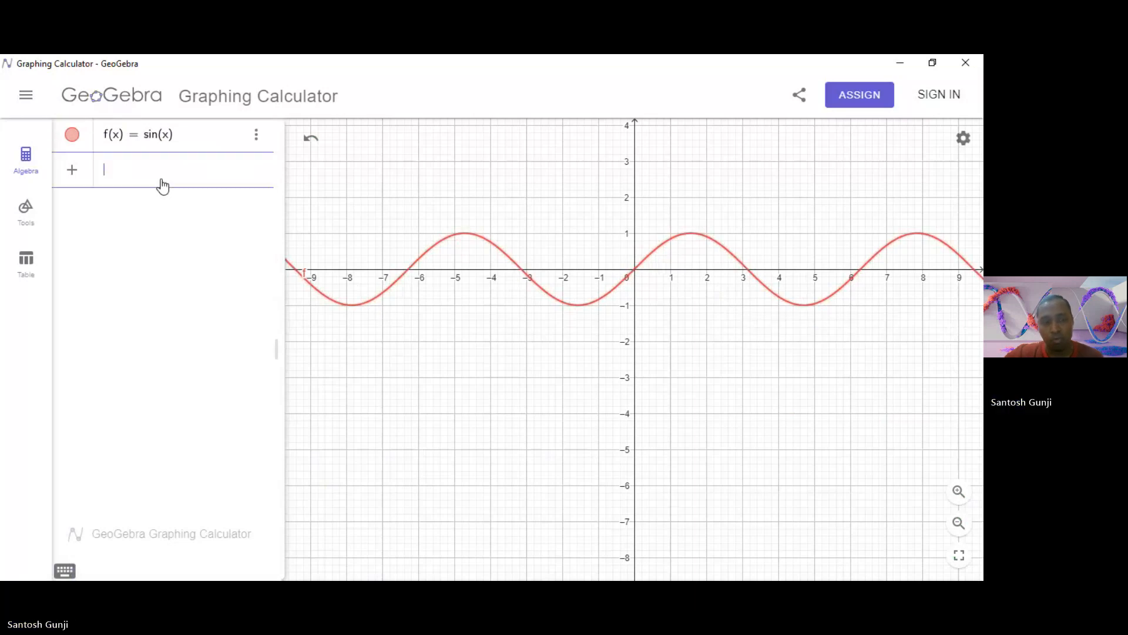
{"action": "left_click", "coordinate": [256, 135]}
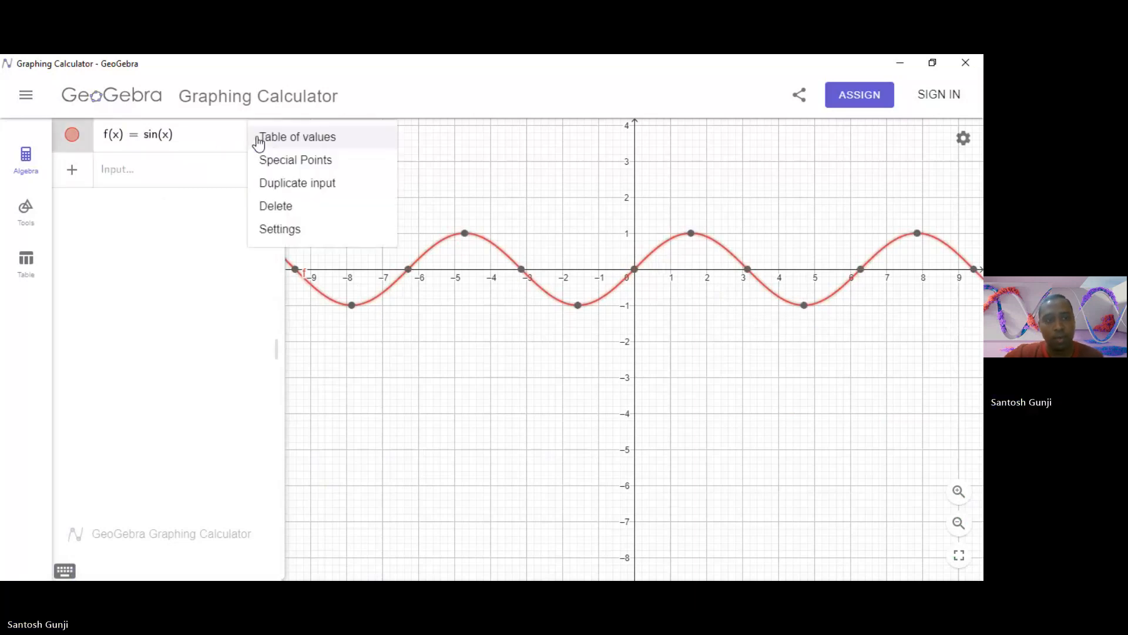
{"action": "left_click", "coordinate": [302, 186]}
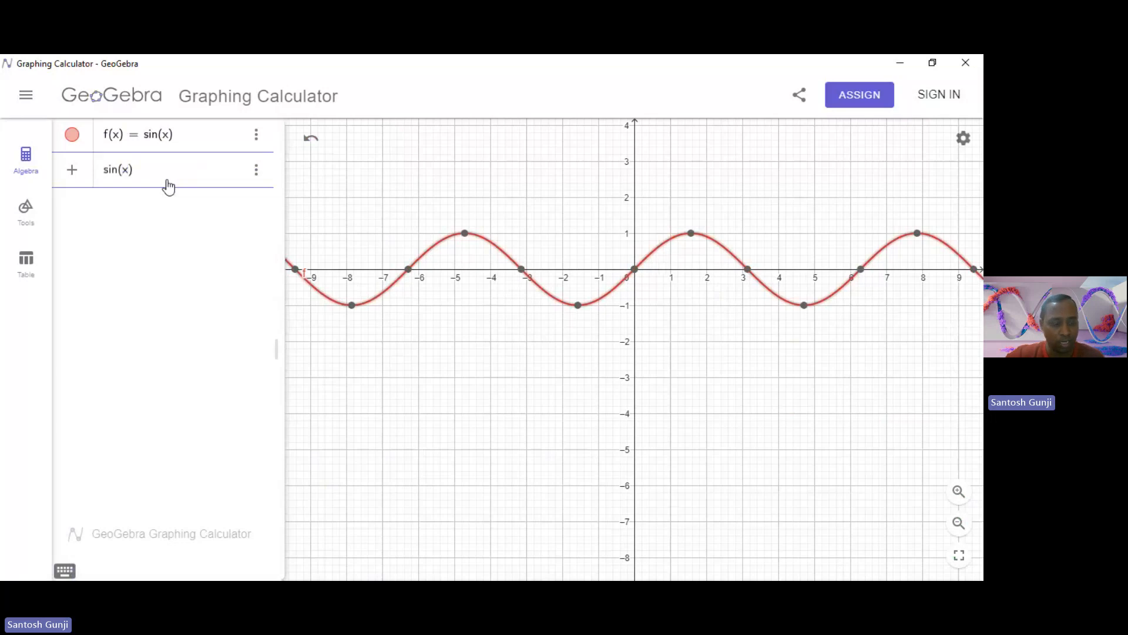
{"action": "type", "text": "2"}
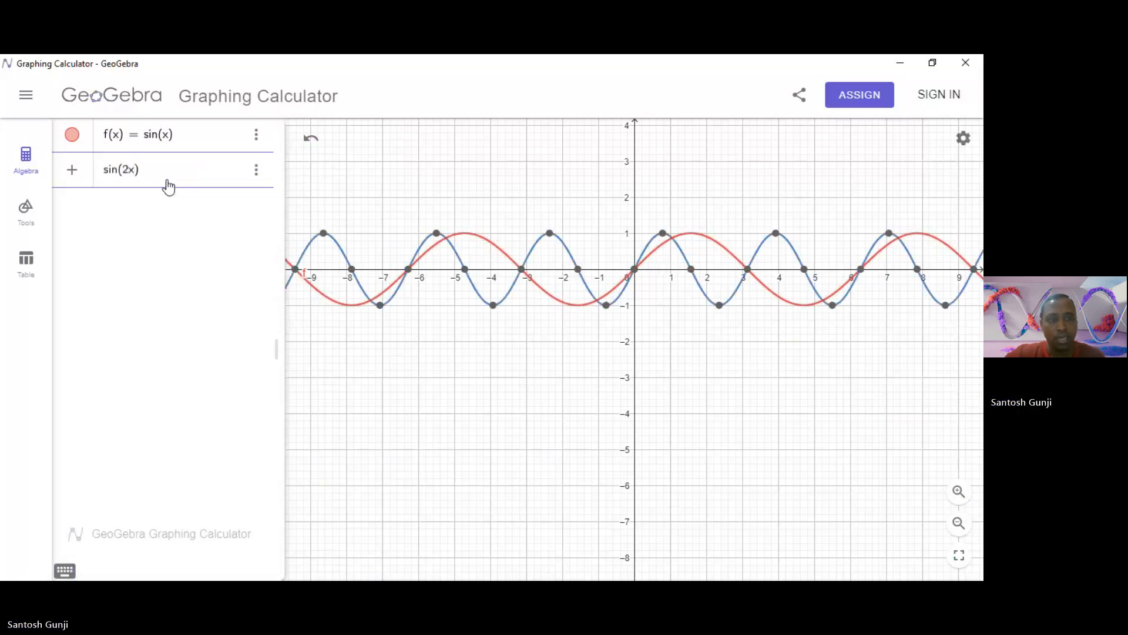
{"action": "key", "text": "Return"}
Set the line thickness of the sin(2x) curve to 7, keeping it solid and blue.
{"action": "left_click", "coordinate": [341, 249]}
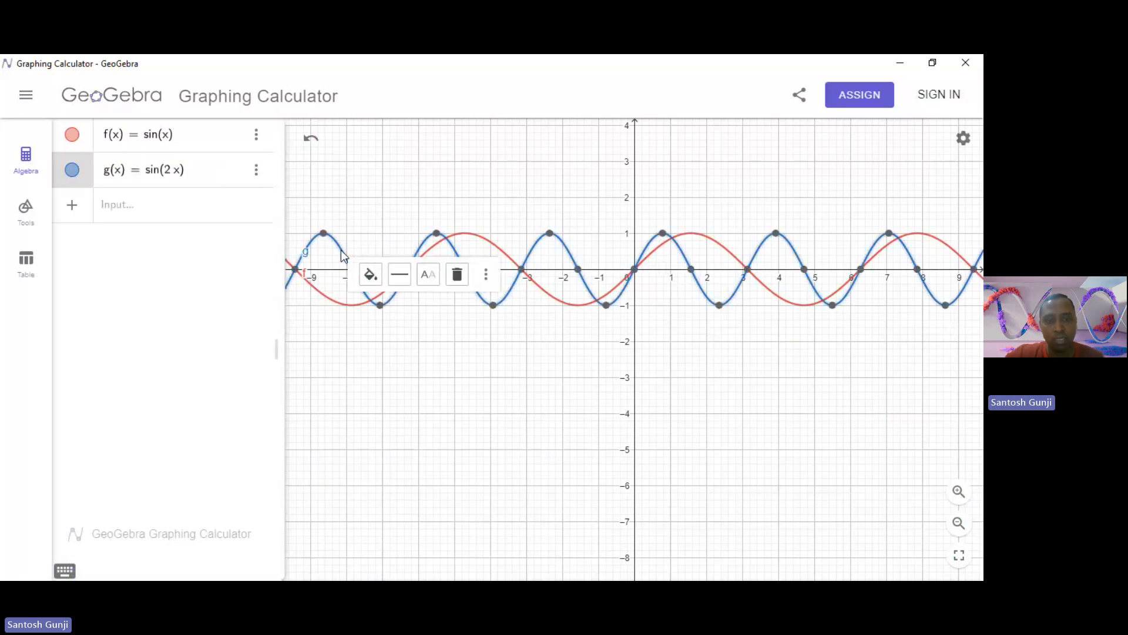
{"action": "left_click", "coordinate": [370, 275]}
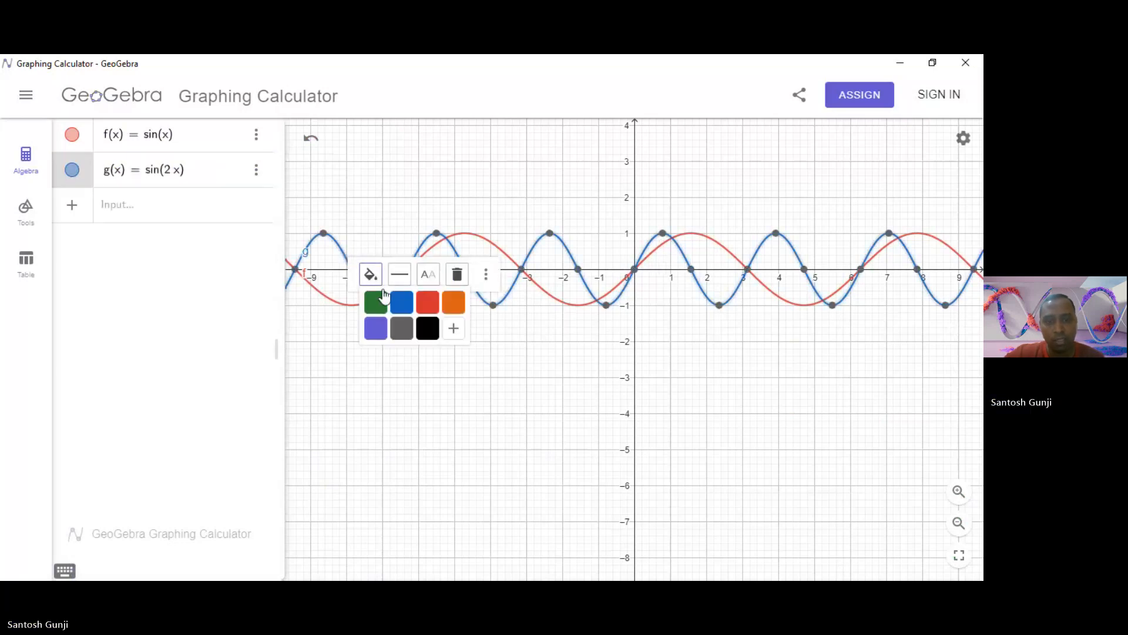
{"action": "left_click", "coordinate": [402, 276]}
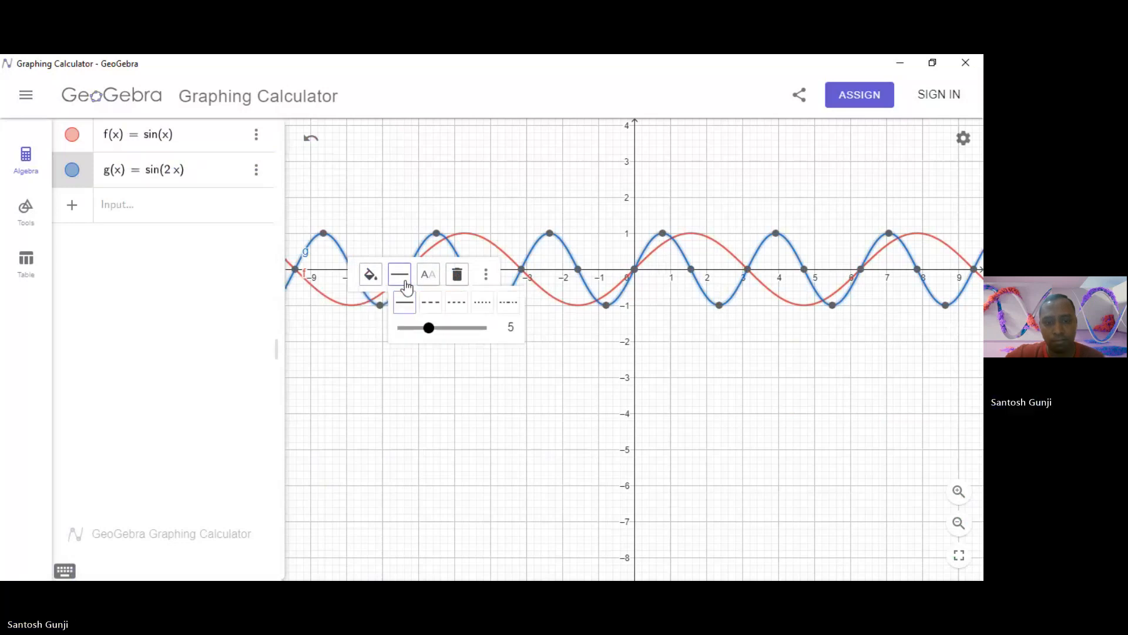
{"action": "left_click_drag", "start_coordinate": [428, 328], "coordinate": [441, 328]}
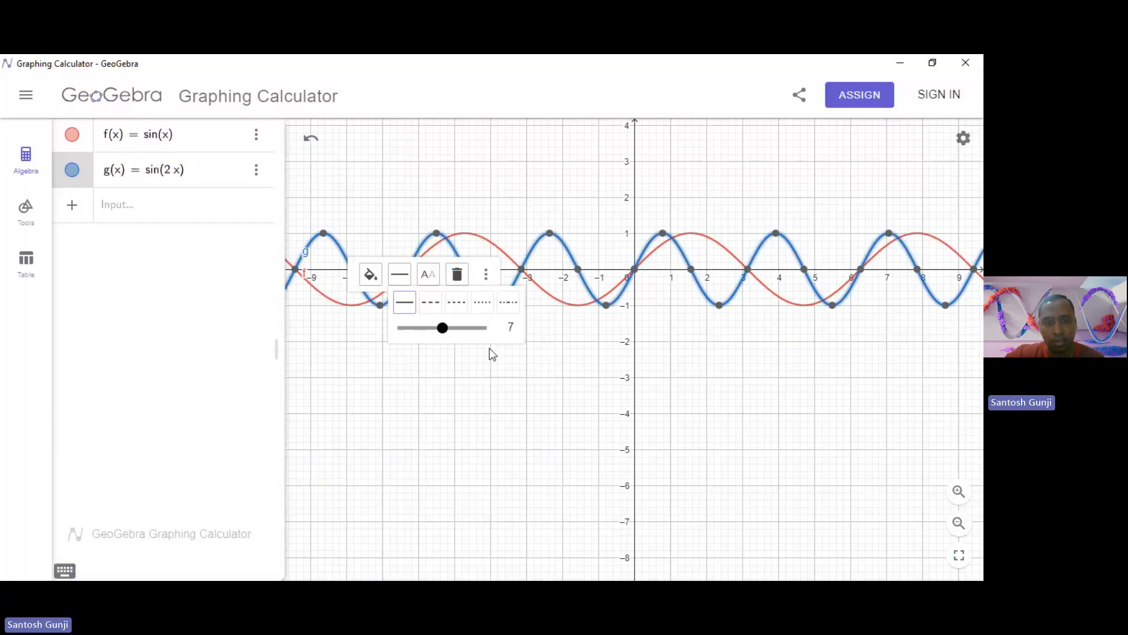
{"action": "left_click", "coordinate": [493, 354]}
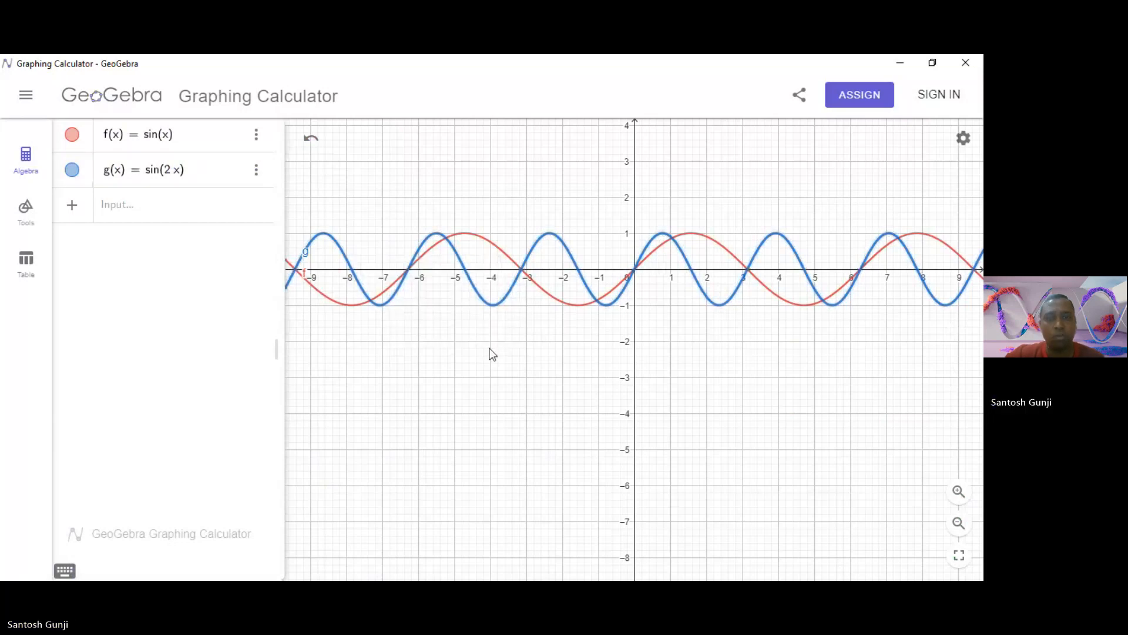
Inspect the coordinates of the first maximum and first minimum of the sin(2x) curve at positive x.
{"action": "left_click", "coordinate": [574, 264]}
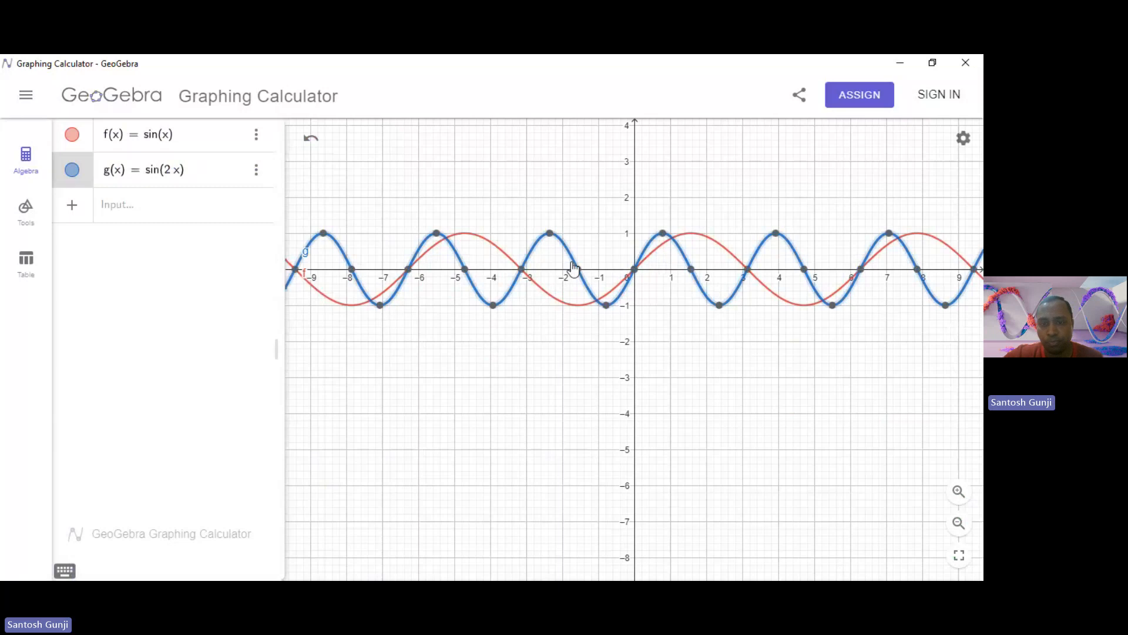
{"action": "left_click", "coordinate": [732, 295]}
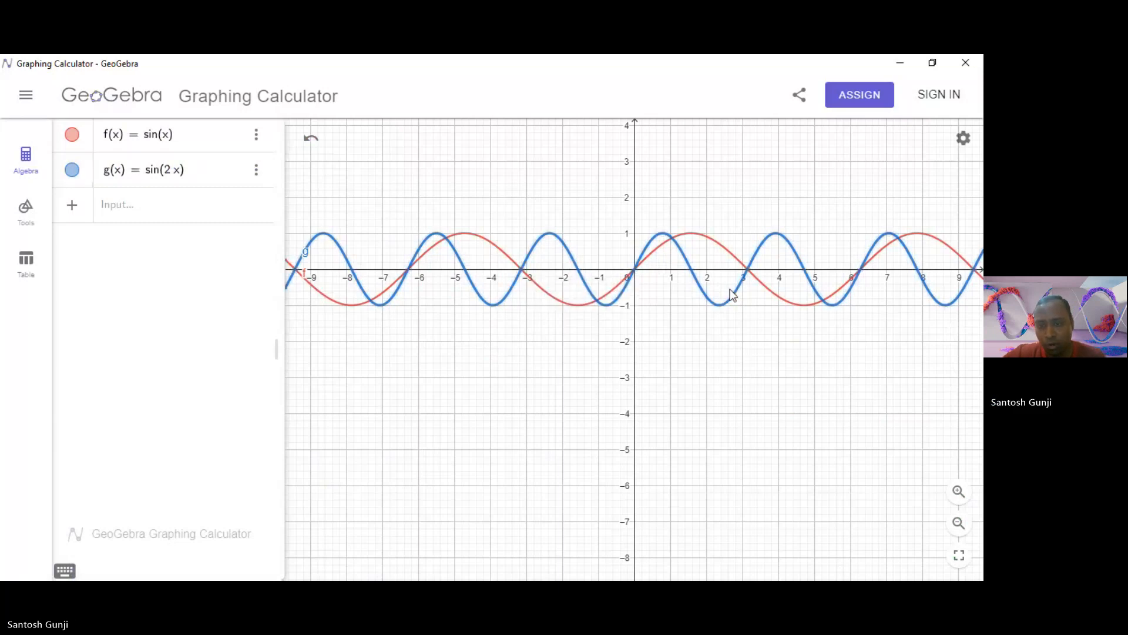
{"action": "double_click", "coordinate": [667, 263]}
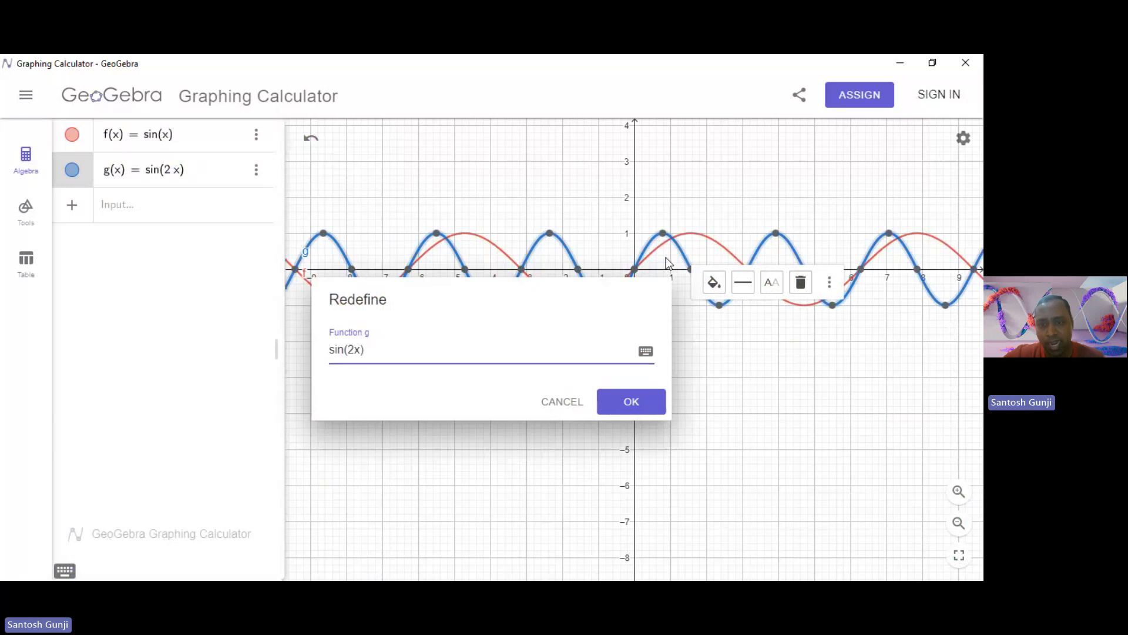
{"action": "key", "text": "Escape"}
{"action": "left_click", "coordinate": [665, 239]}
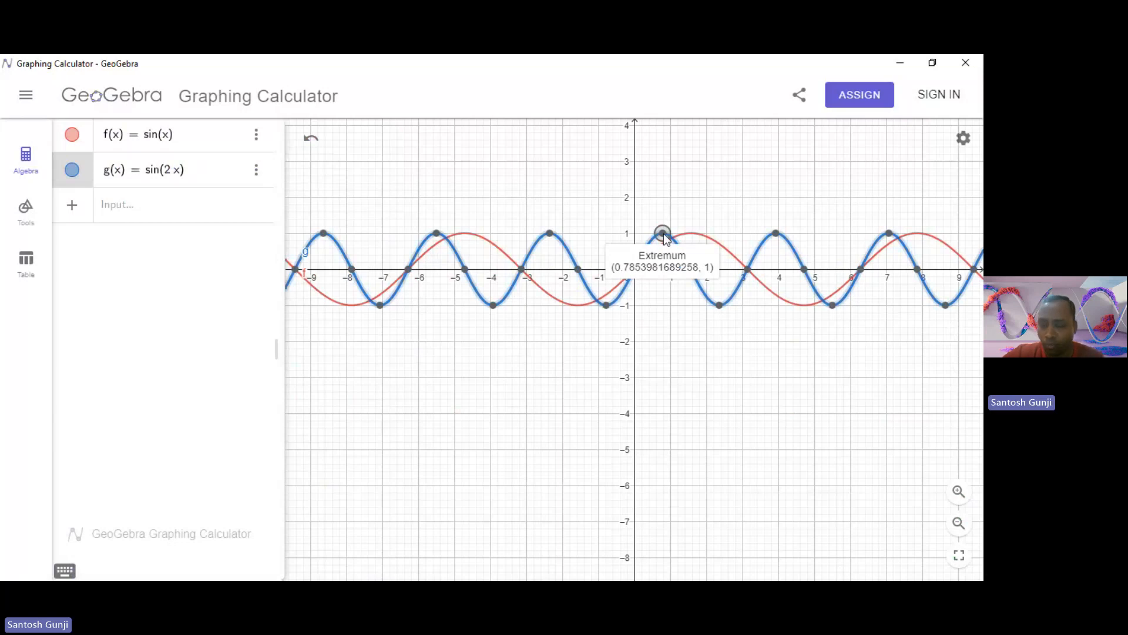
{"action": "left_click", "coordinate": [720, 306]}
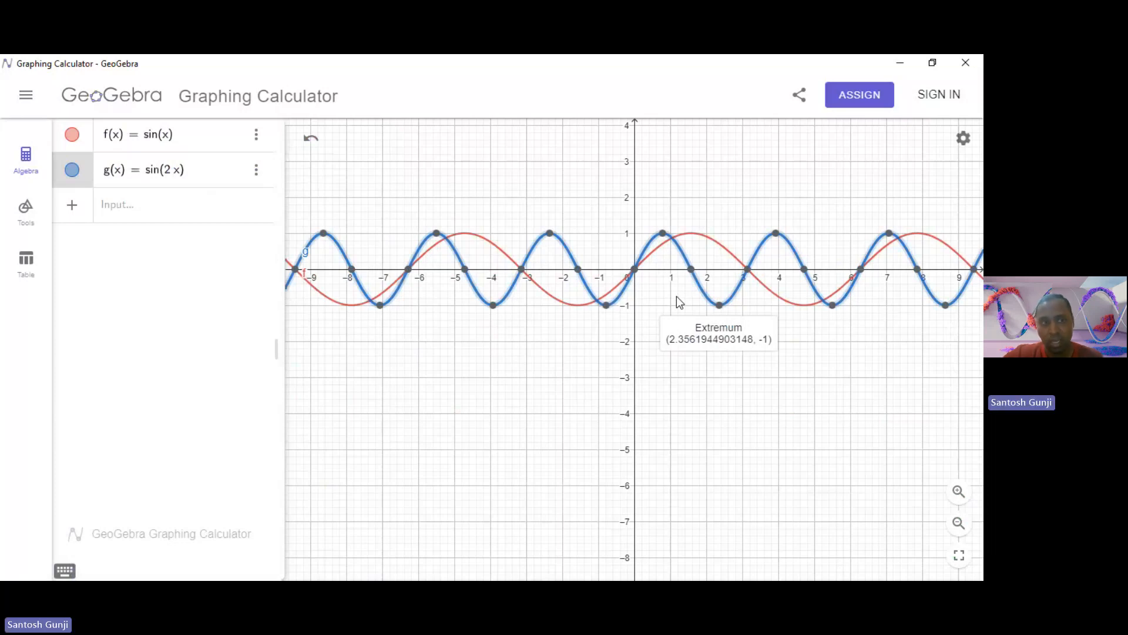
Duplicate the sin(2x) function and change the copy to sin(4x).
{"action": "left_click", "coordinate": [256, 170]}
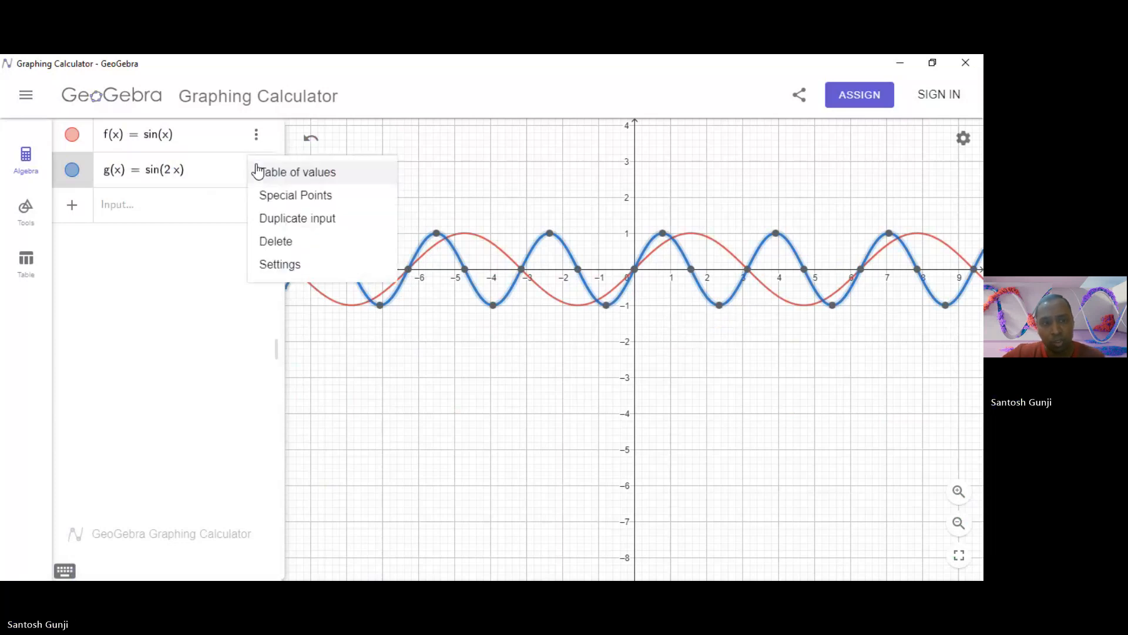
{"action": "left_click", "coordinate": [292, 219]}
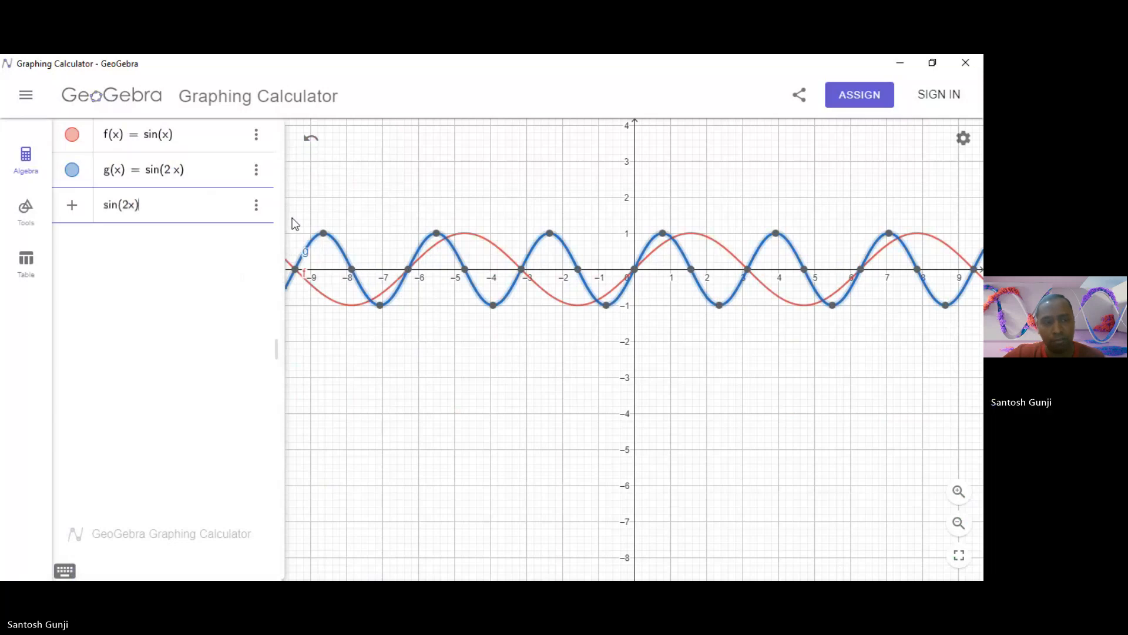
{"action": "left_click", "coordinate": [126, 212]}
{"action": "key", "text": "BackSpace"}
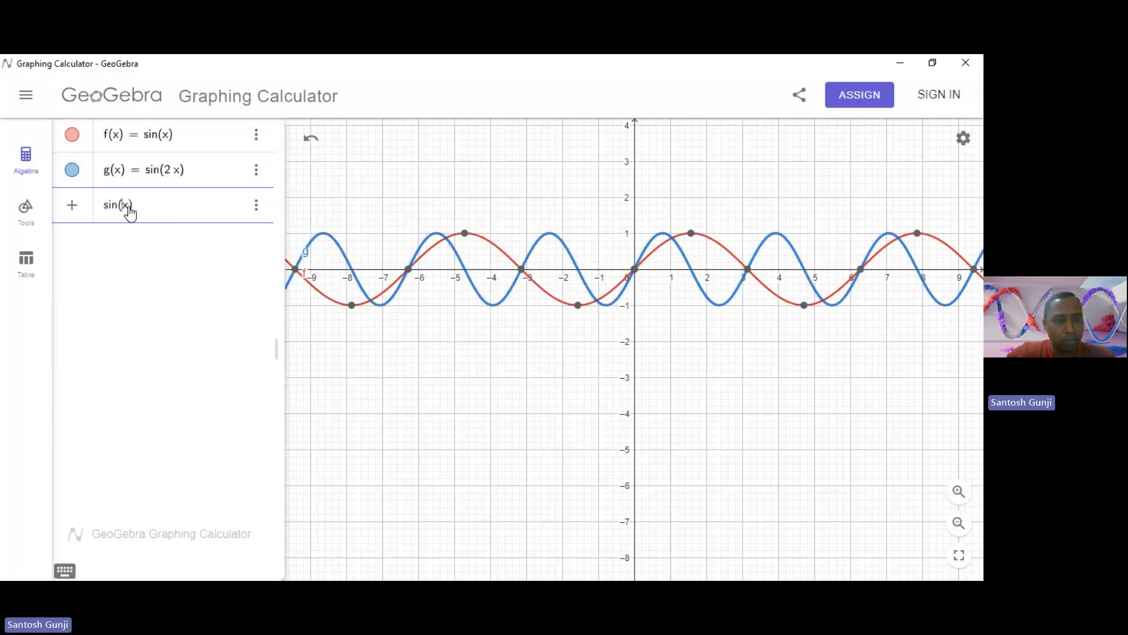
{"action": "type", "text": "4"}
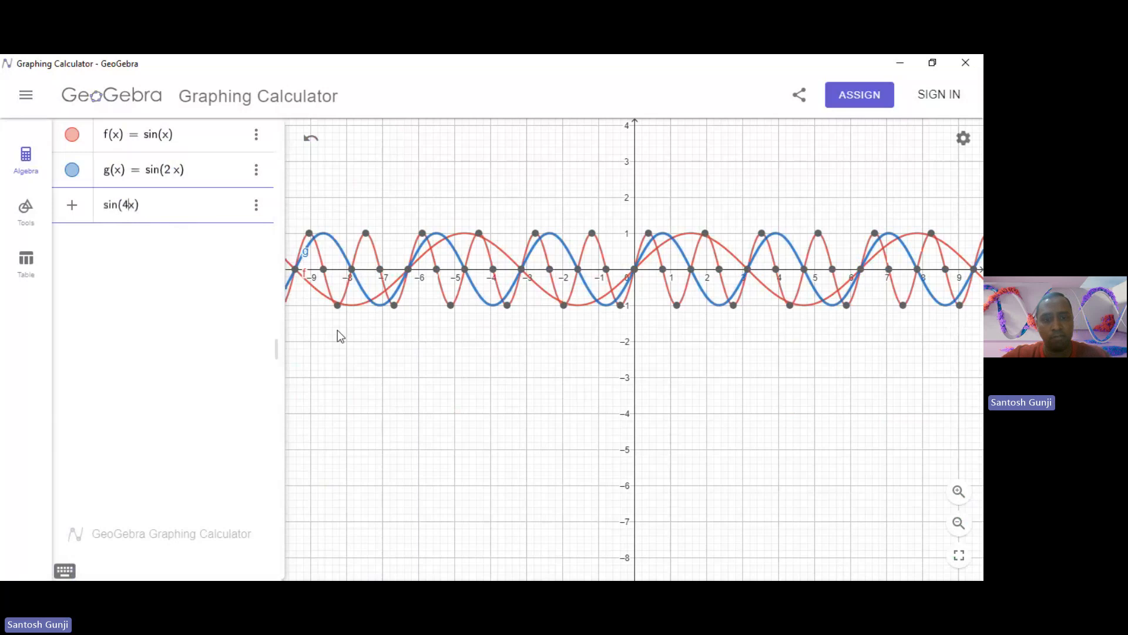
{"action": "key", "text": "Return"}
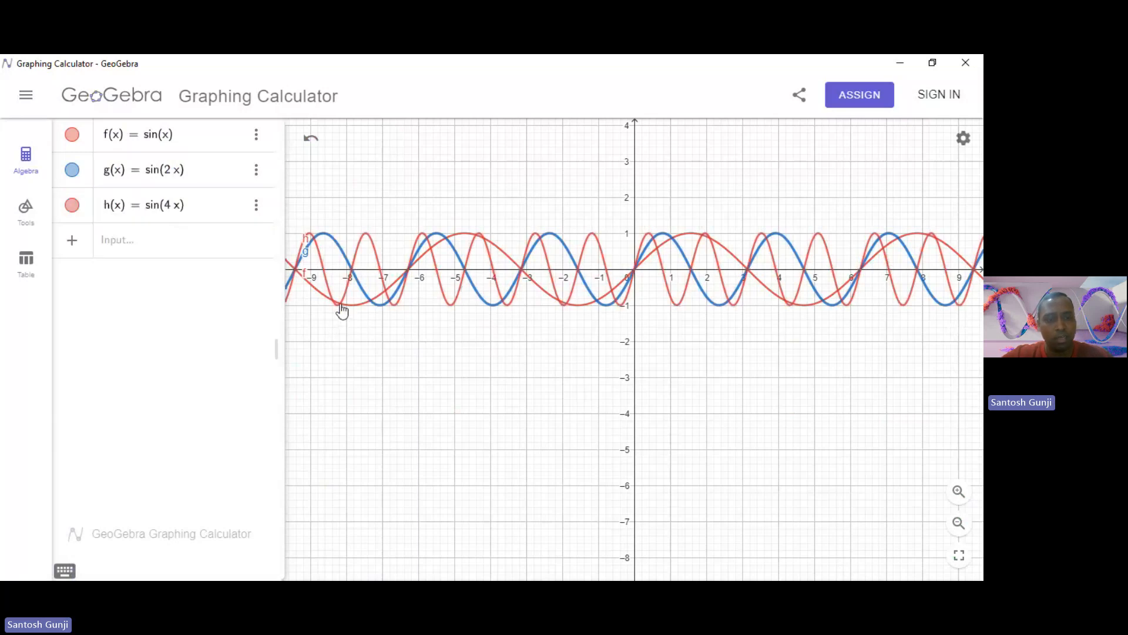
Colour the sin(4x) curve orange and set its line thickness to 8.
{"action": "left_click", "coordinate": [485, 252]}
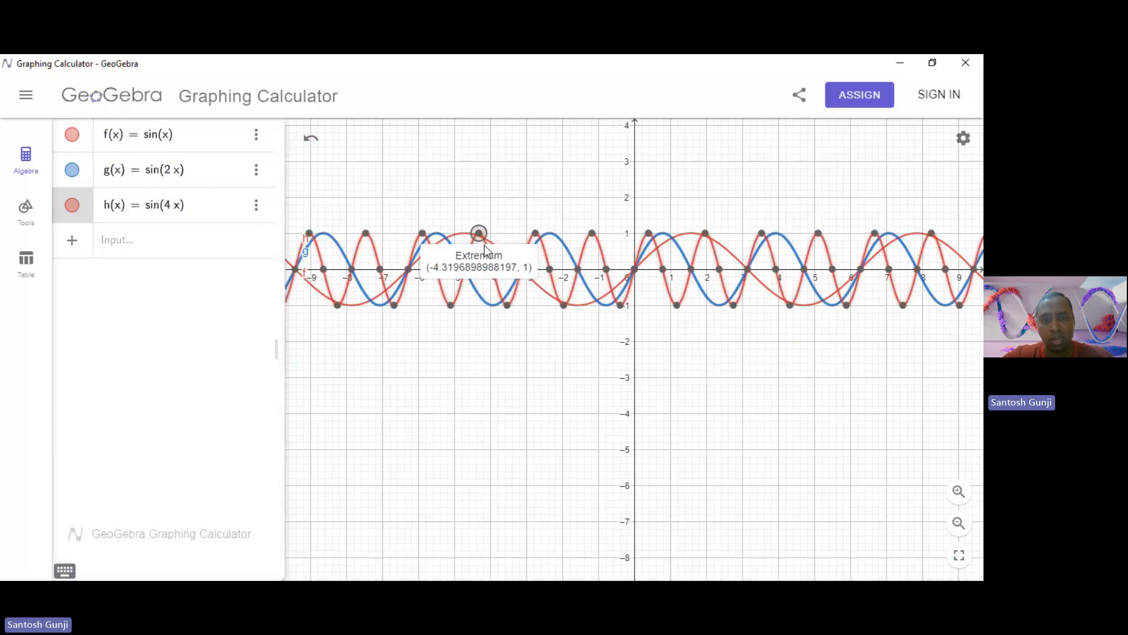
{"action": "right_click", "coordinate": [501, 293]}
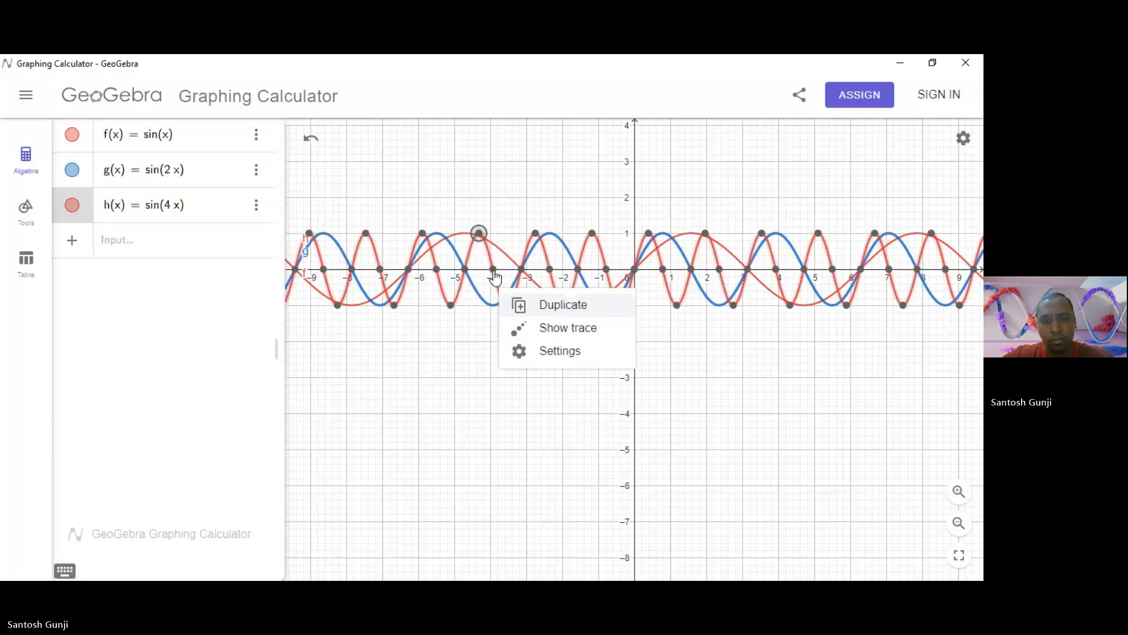
{"action": "left_click", "coordinate": [492, 267]}
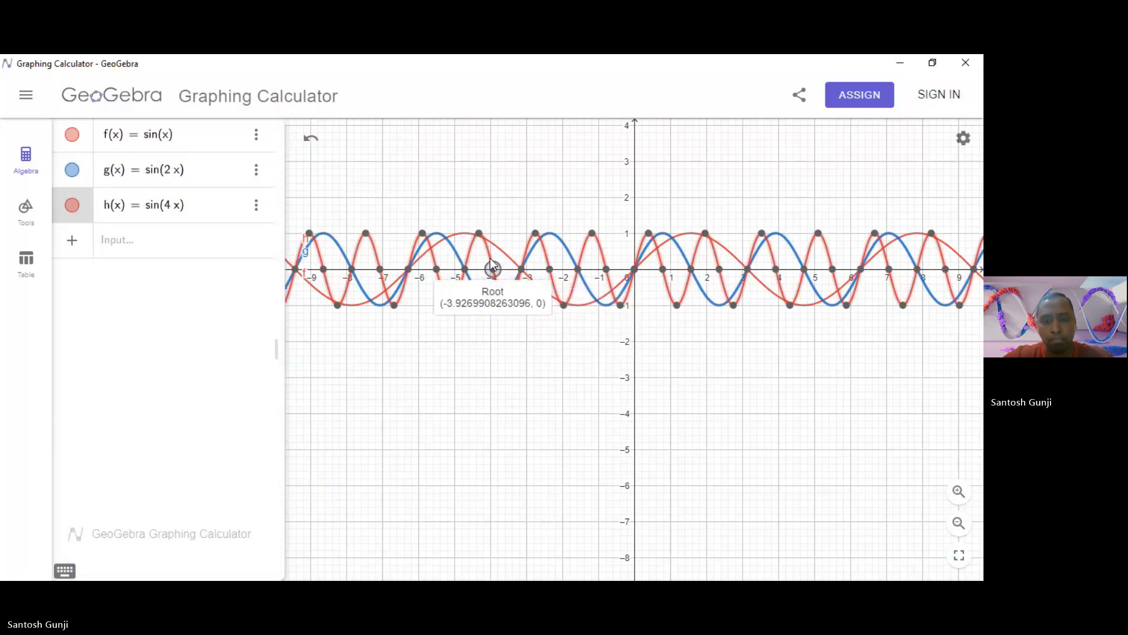
{"action": "left_click", "coordinate": [492, 268]}
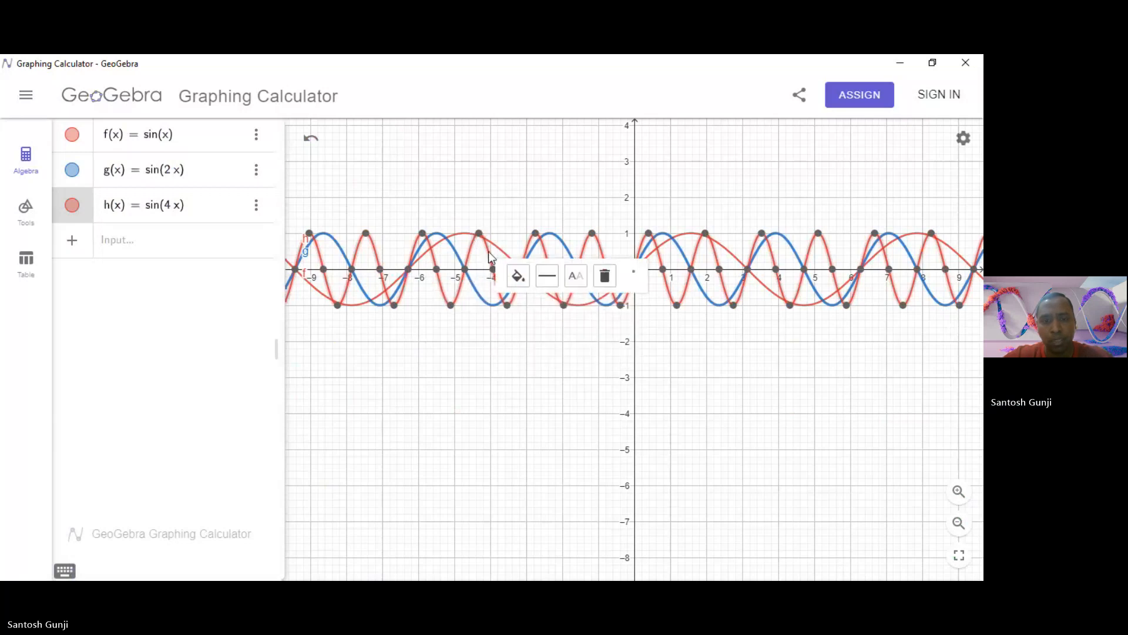
{"action": "left_click", "coordinate": [519, 276]}
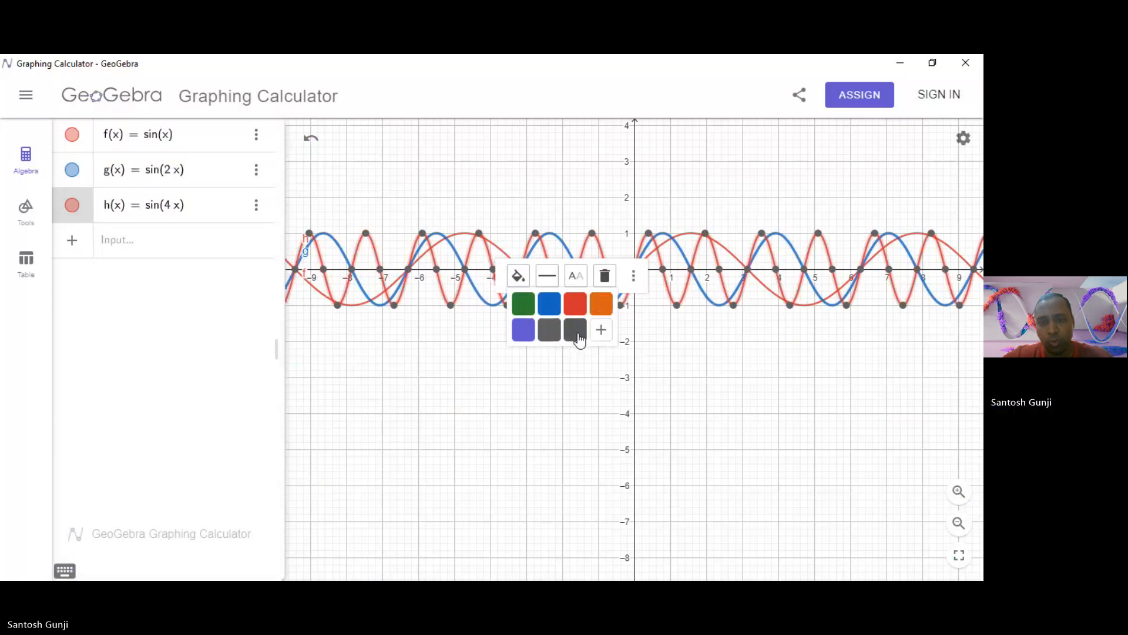
{"action": "left_click", "coordinate": [601, 303]}
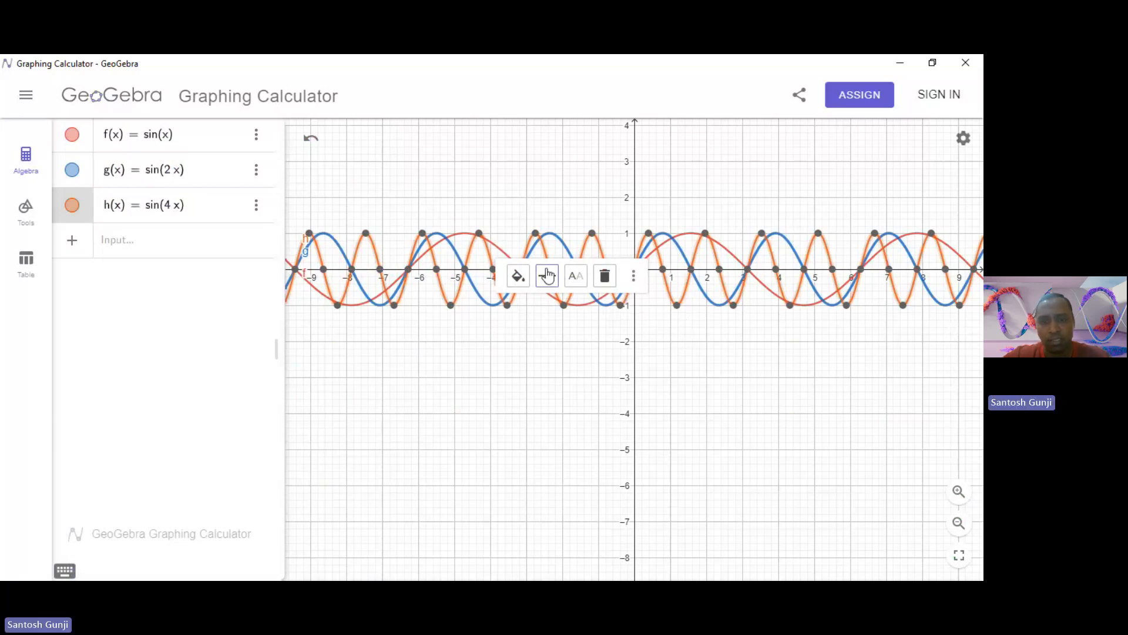
{"action": "left_click", "coordinate": [548, 275]}
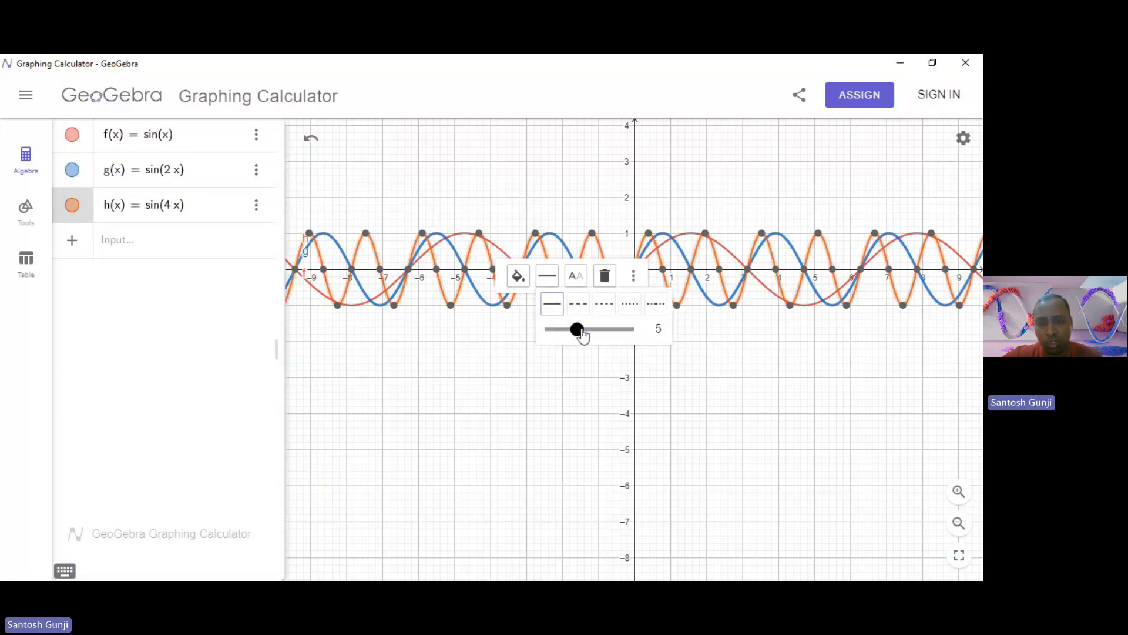
{"action": "left_click_drag", "start_coordinate": [582, 334], "coordinate": [598, 336]}
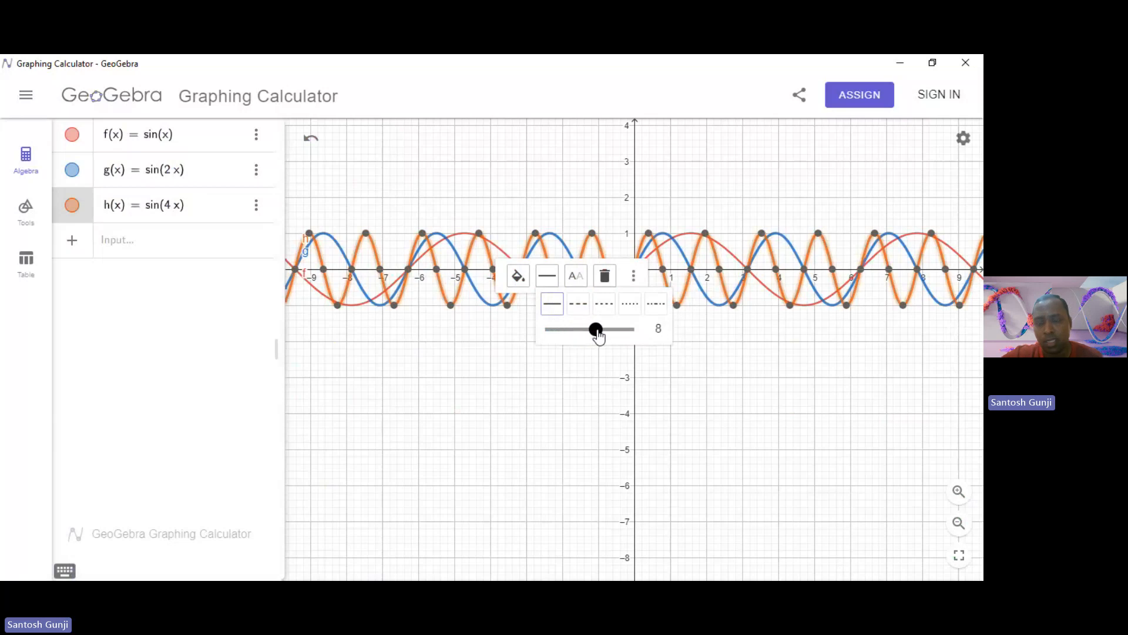
{"action": "left_click", "coordinate": [683, 371]}
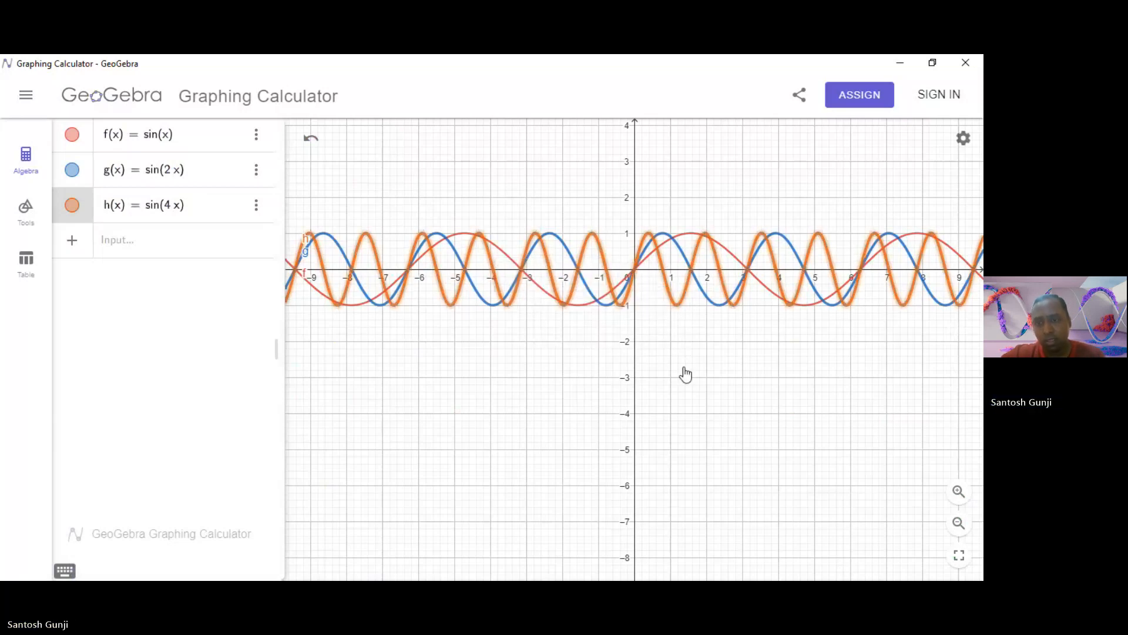
Inspect the first positive-x maximum of sin(4x), and duplicate that function, changing the copy to 3sin(x).
{"action": "left_click", "coordinate": [649, 239]}
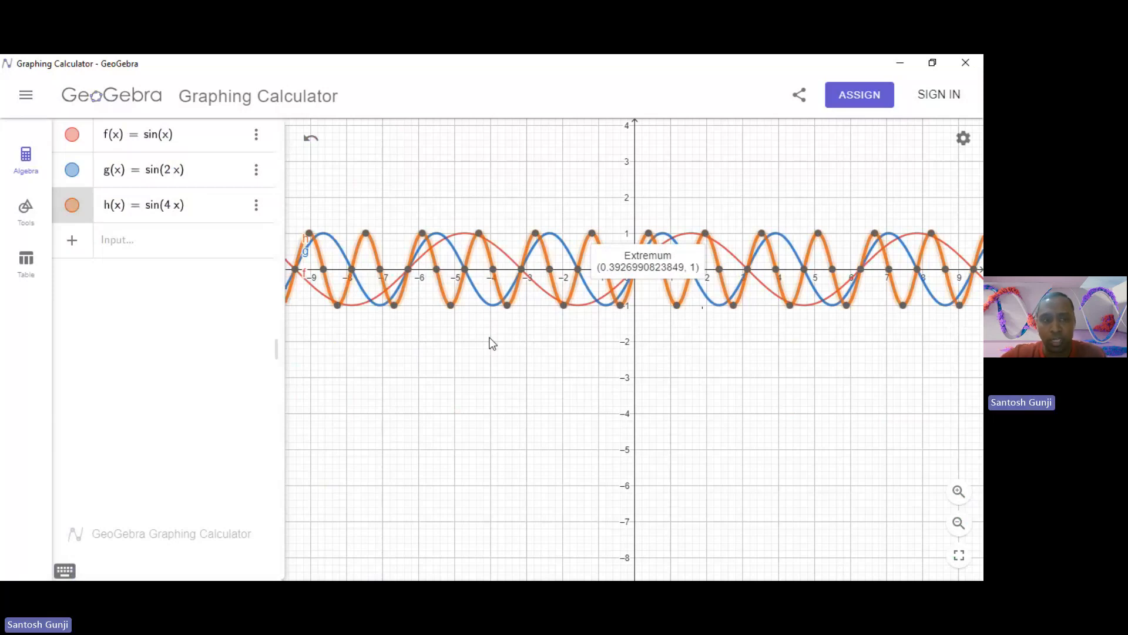
{"action": "left_click", "coordinate": [255, 207]}
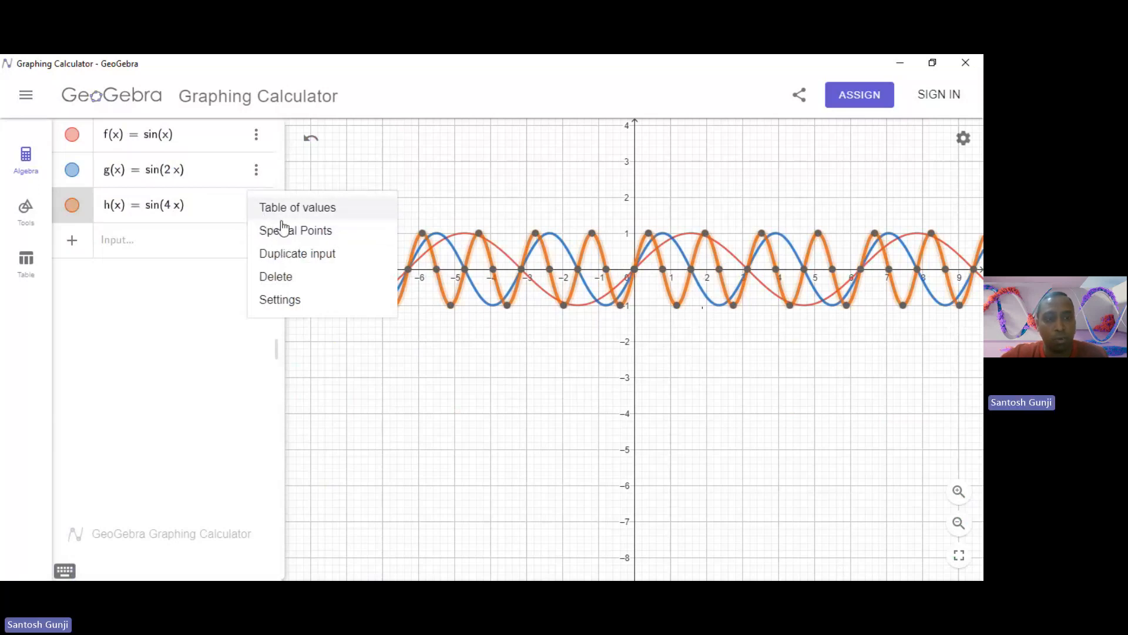
{"action": "left_click", "coordinate": [285, 261]}
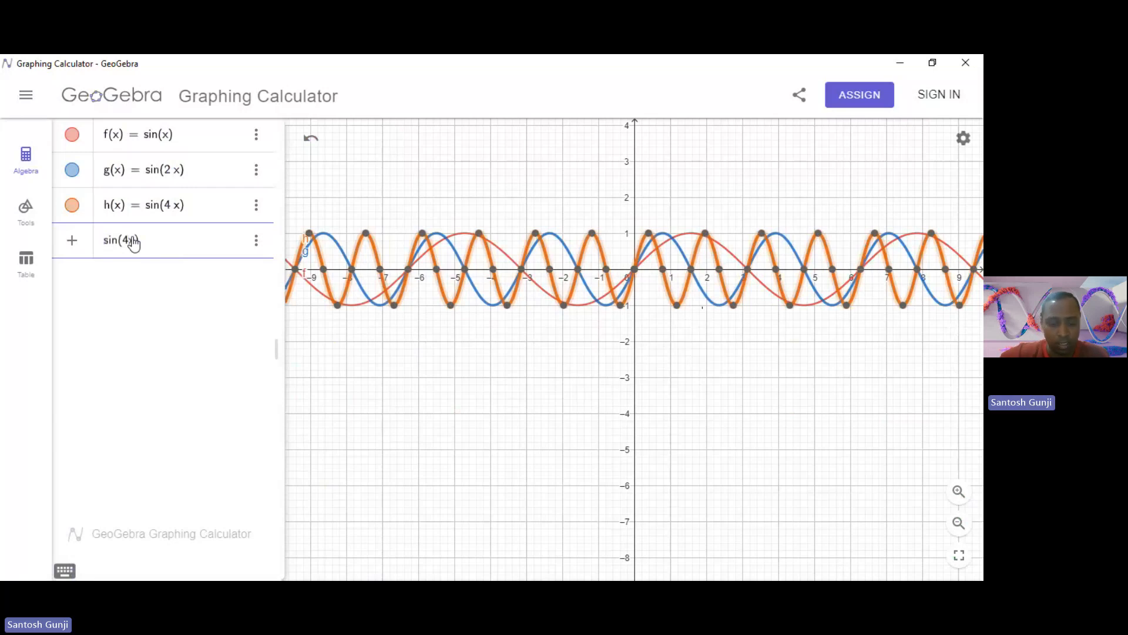
{"action": "key", "text": "BackSpace"}
{"action": "left_click", "coordinate": [103, 248]}
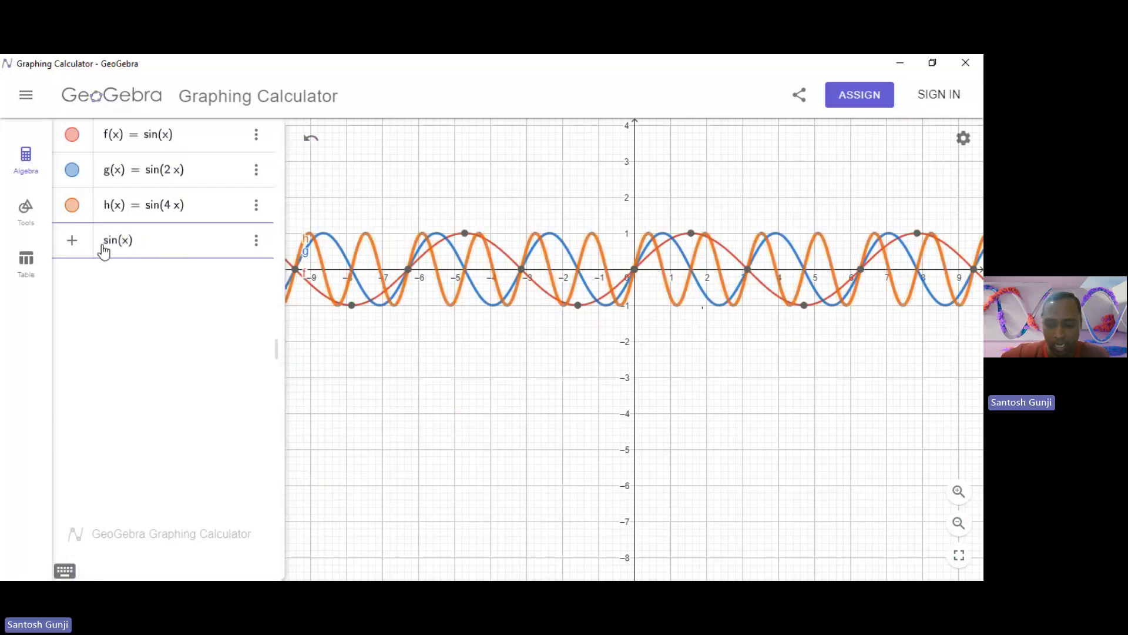
{"action": "type", "text": "3"}
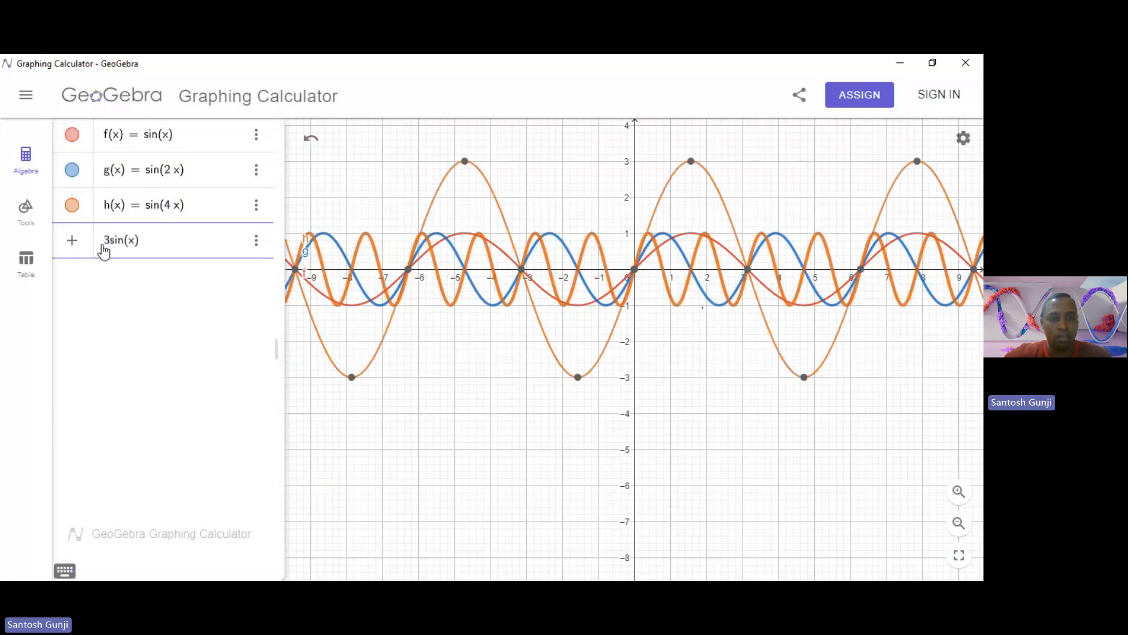
{"action": "key", "text": "Return"}
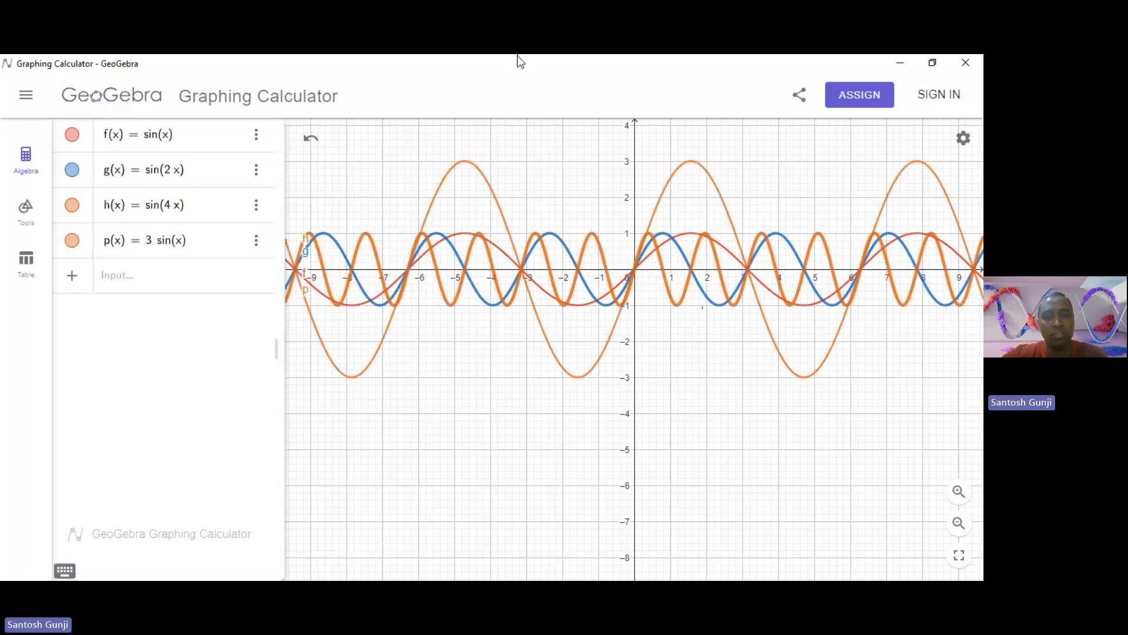
Inspect the coordinates of the 3sin(x) maximum between x = -5 and x = -4, and close the graphing window.
{"action": "left_click", "coordinate": [465, 163]}
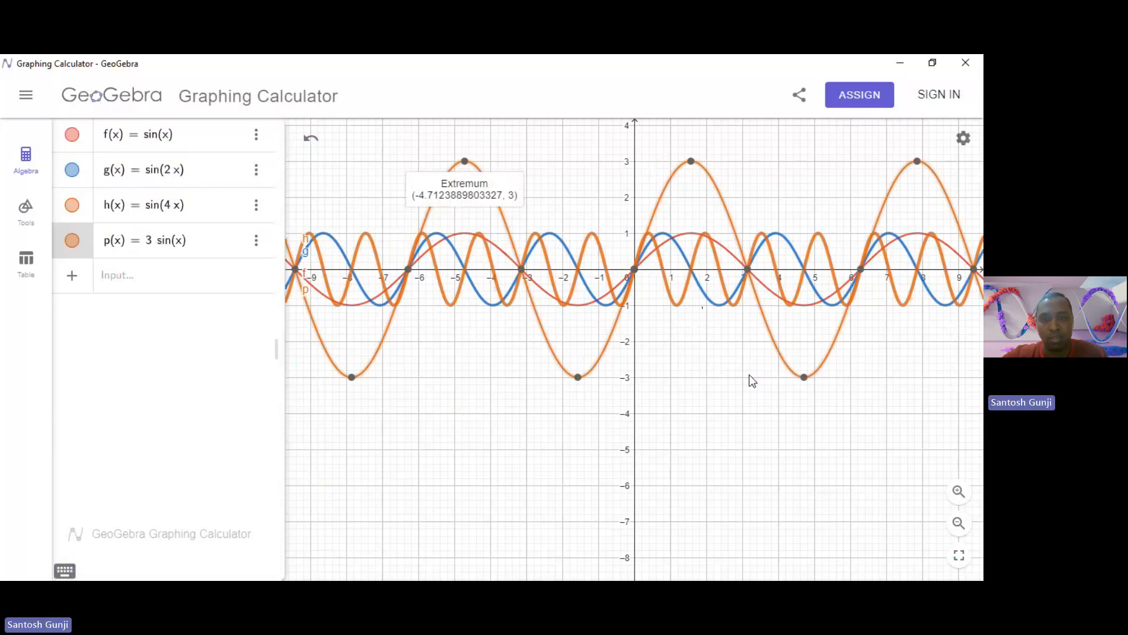
{"action": "left_click", "coordinate": [967, 63]}
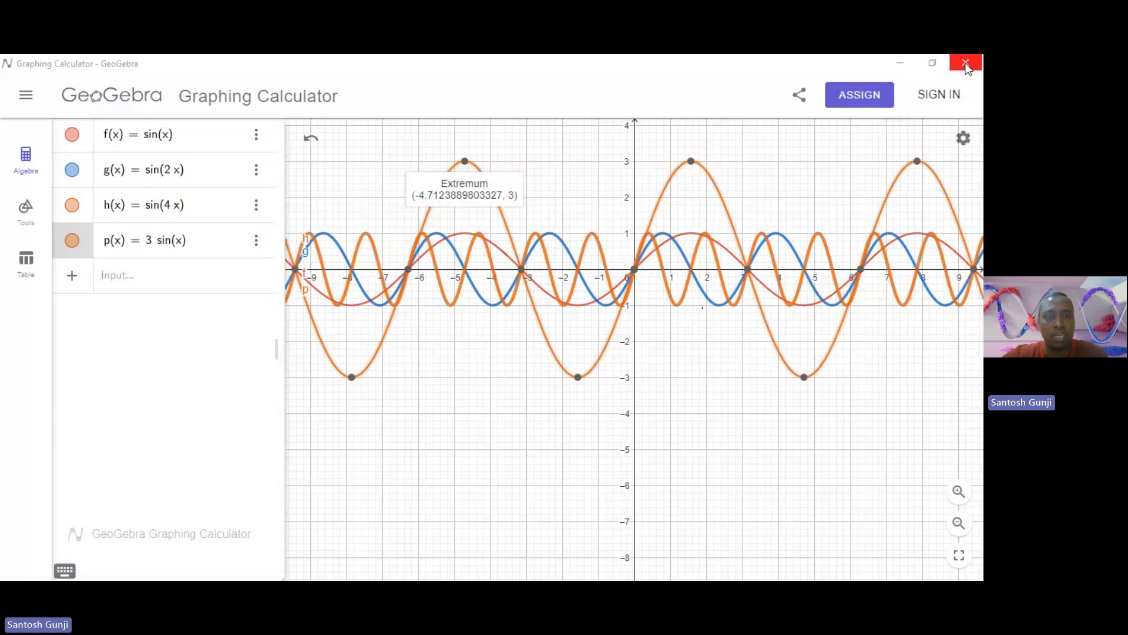